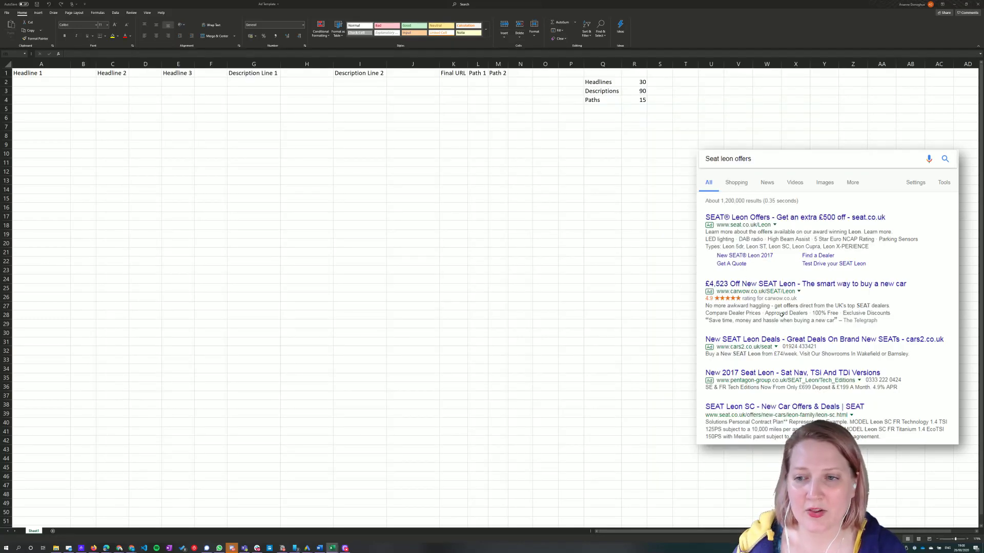
# Step: Select the search-results picture, then deselect it
pyautogui.hscroll(7, 761, 257)
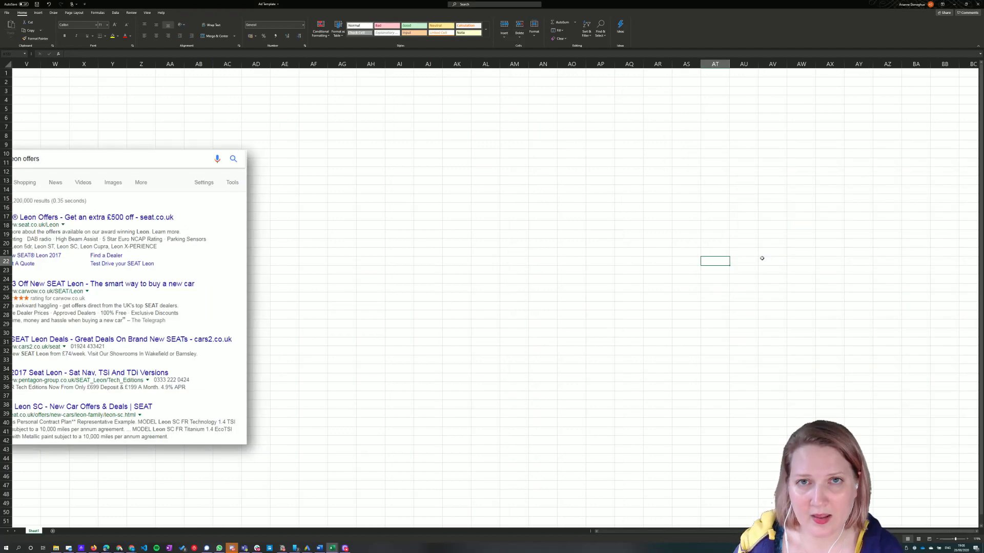
pyautogui.hscroll(-5, 383, 254)
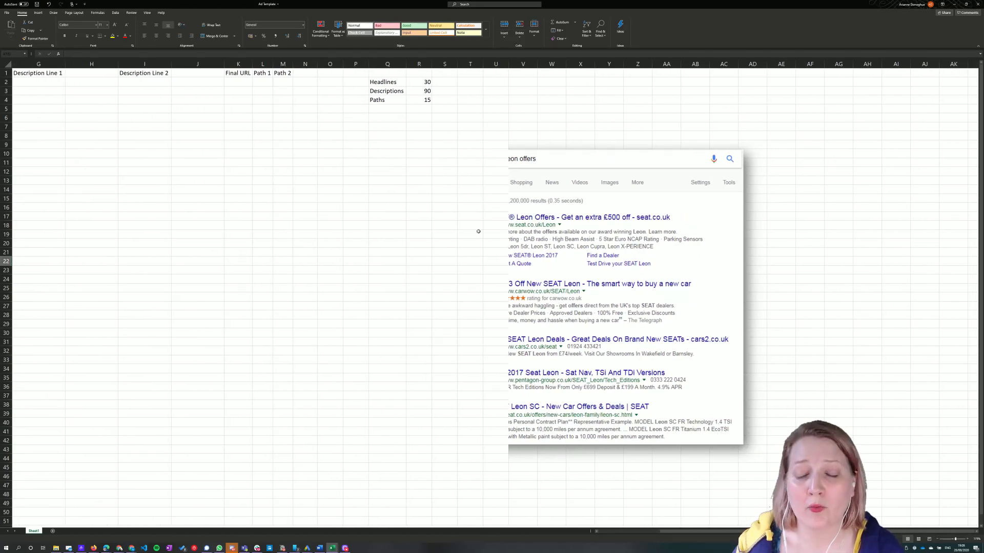
pyautogui.click(571, 210)
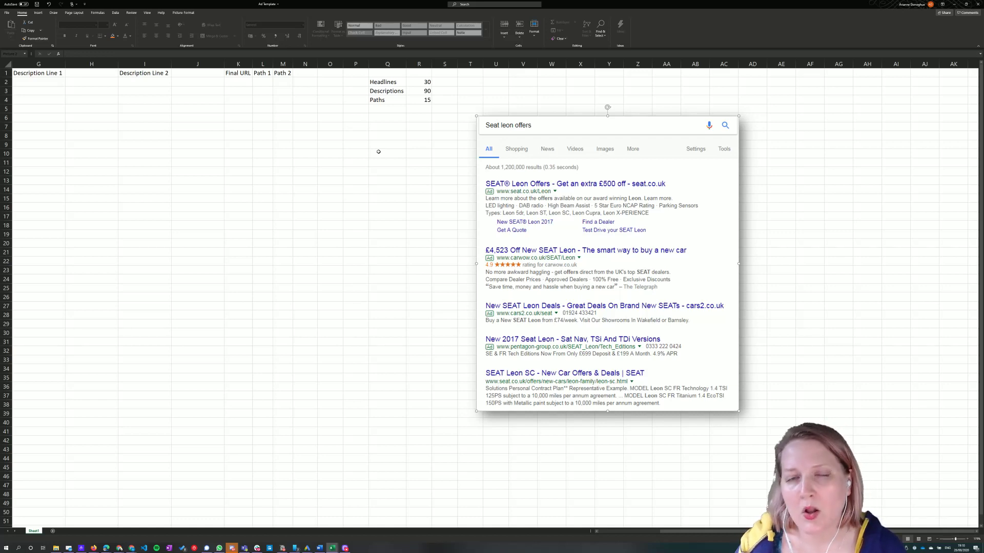
pyautogui.hscroll(-3, 359, 110)
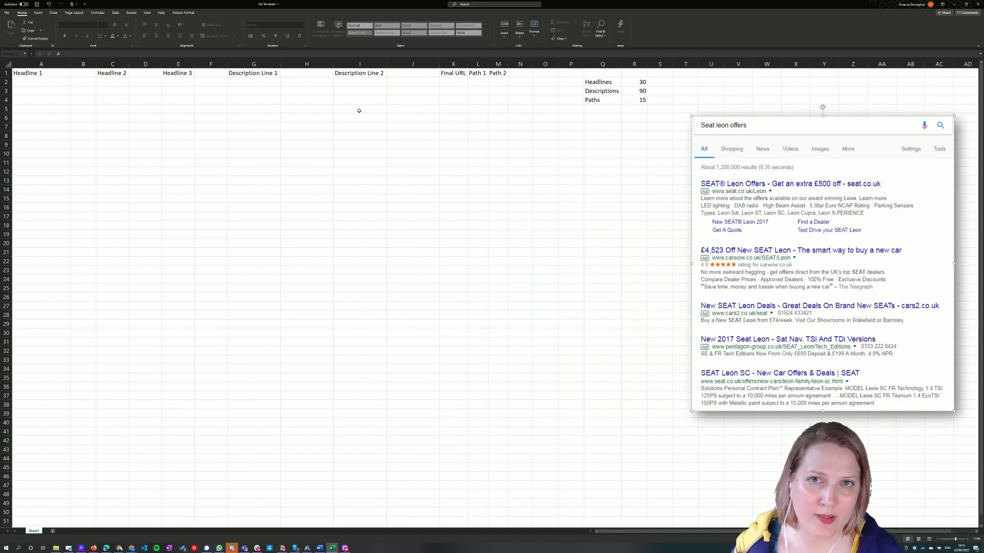
pyautogui.click(83, 82)
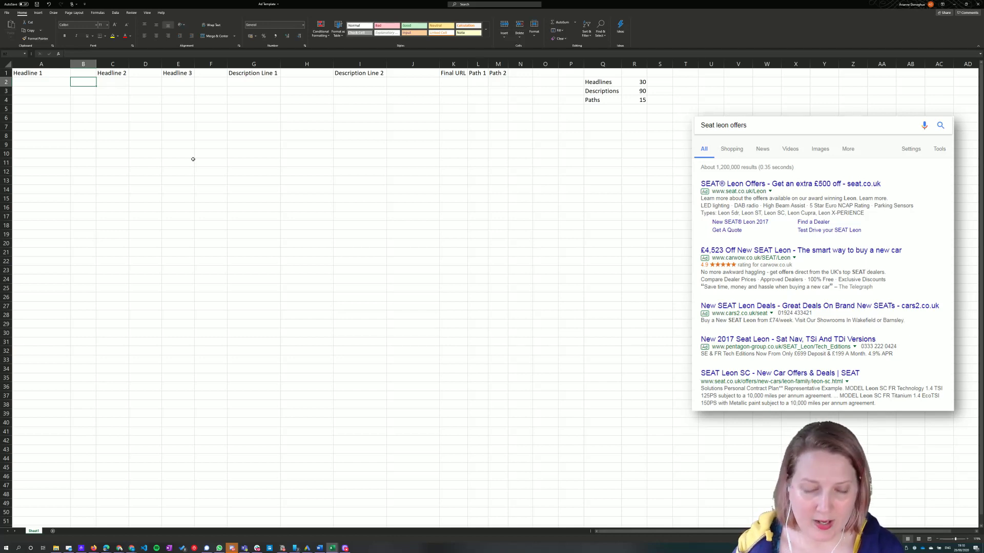
# Step: Enter 'Top Quality Gaming Mice Available' in A2 and autofit column A to it
pyautogui.click(26, 83)
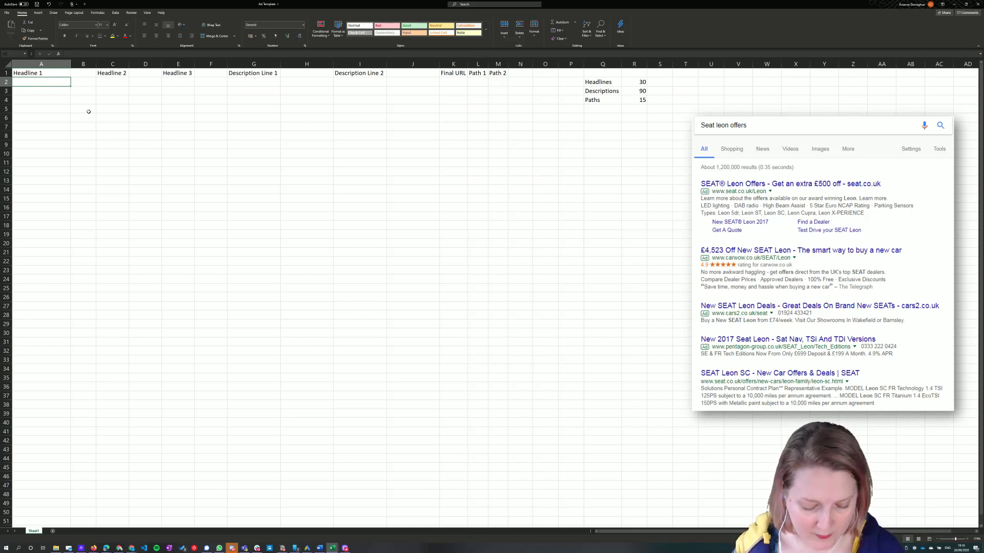
pyautogui.write('Top ')
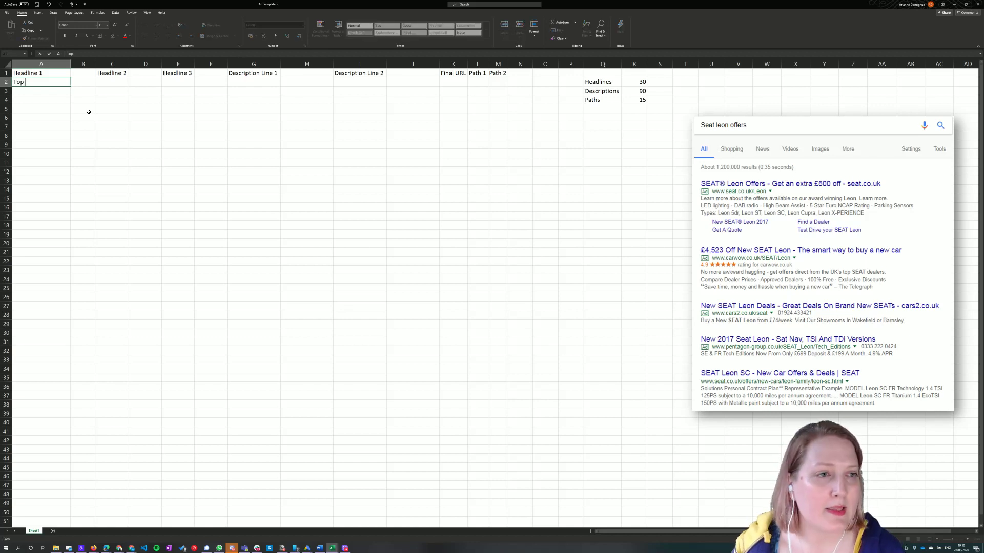
pyautogui.write('Quality Gaming')
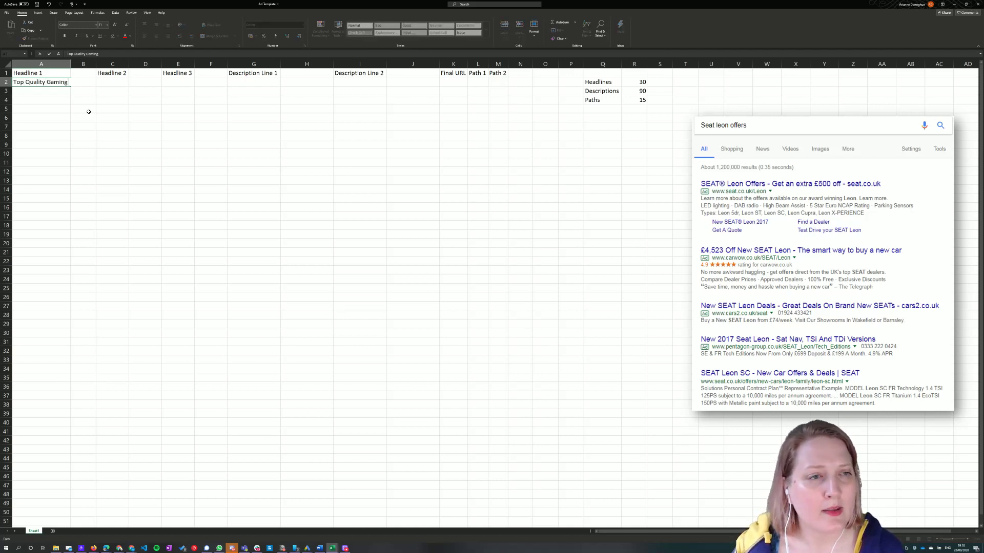
pyautogui.write(' Mice Available')
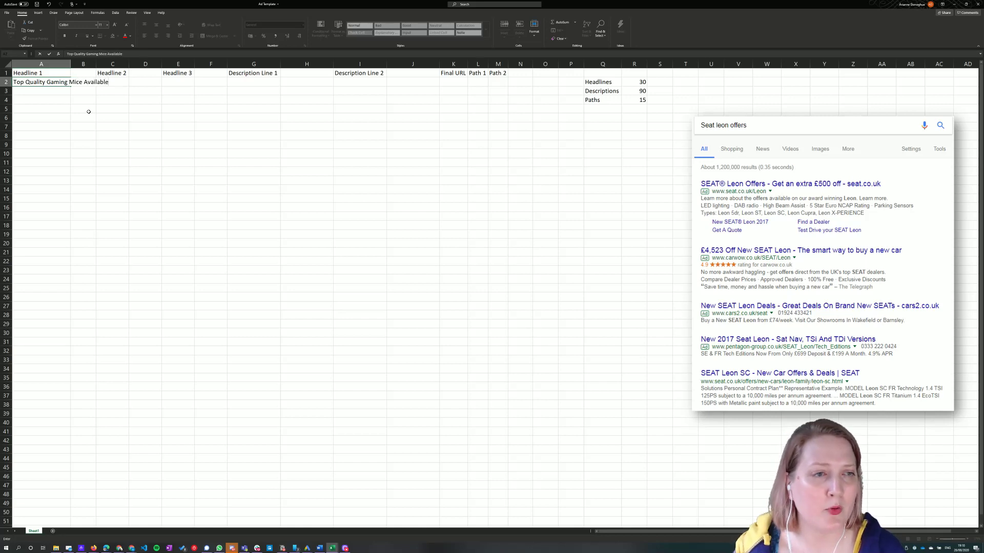
pyautogui.press('Return')
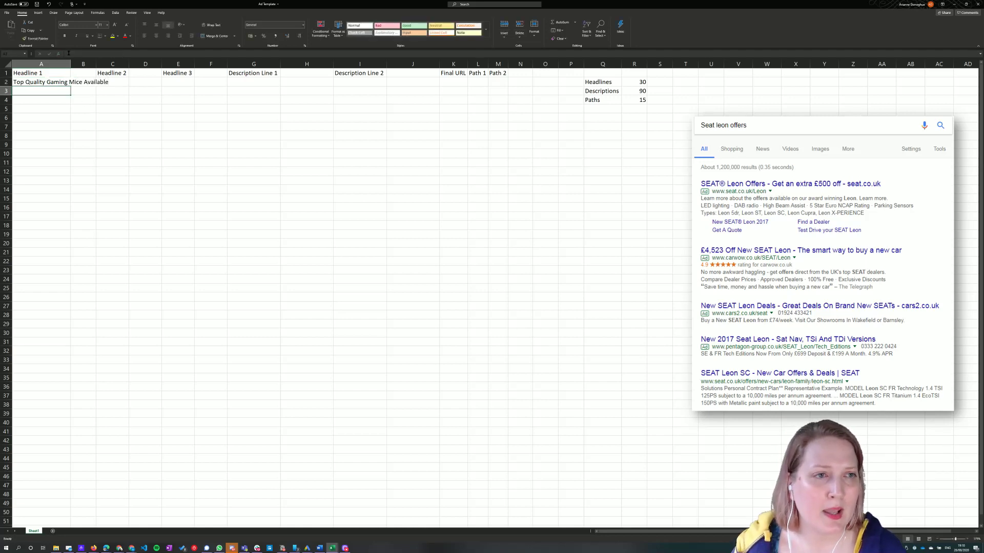
pyautogui.doubleClick(70, 63)
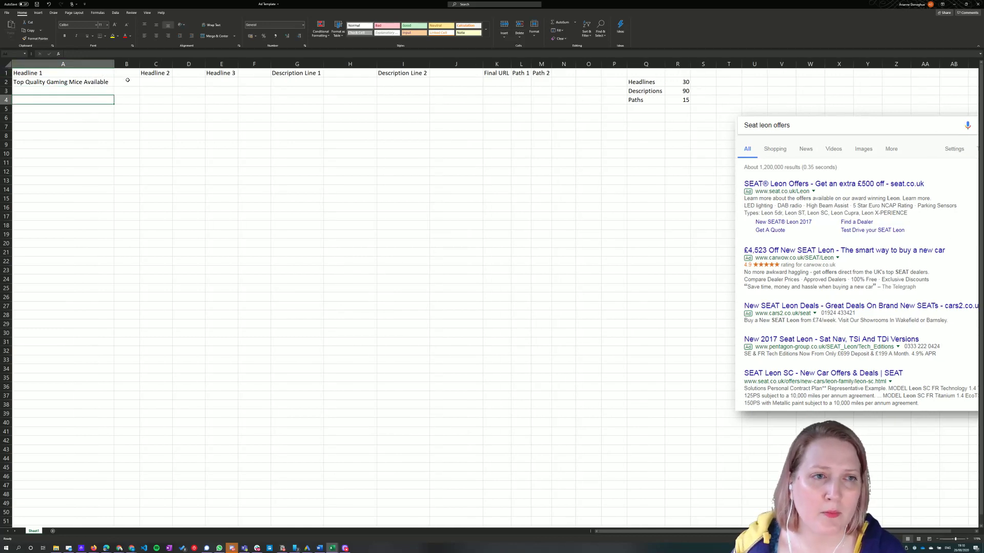
# Step: Enter =LEN(A2) in B2 to count the first headline's characters (33)
pyautogui.click(128, 81)
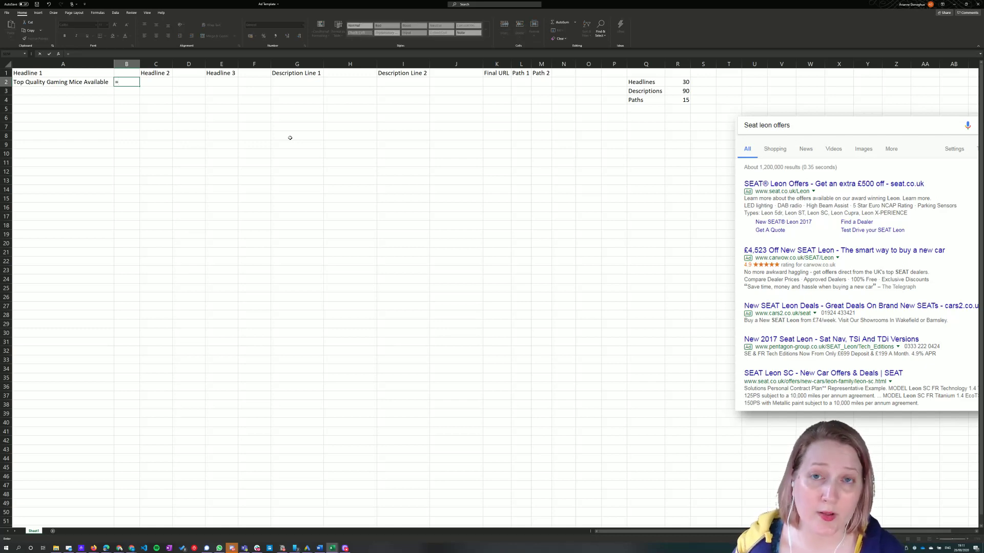
pyautogui.write('len')
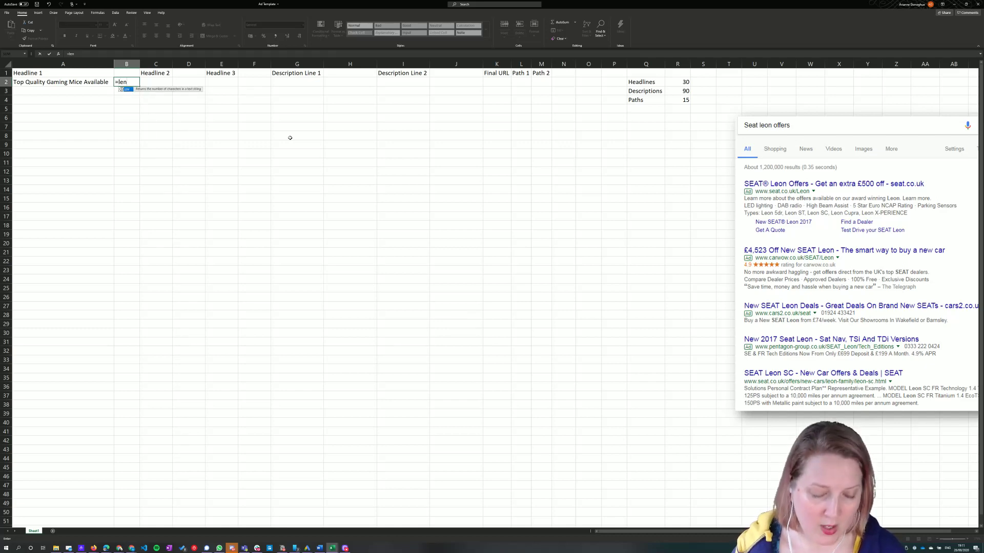
pyautogui.press('BackSpace')
pyautogui.press('BackSpace')
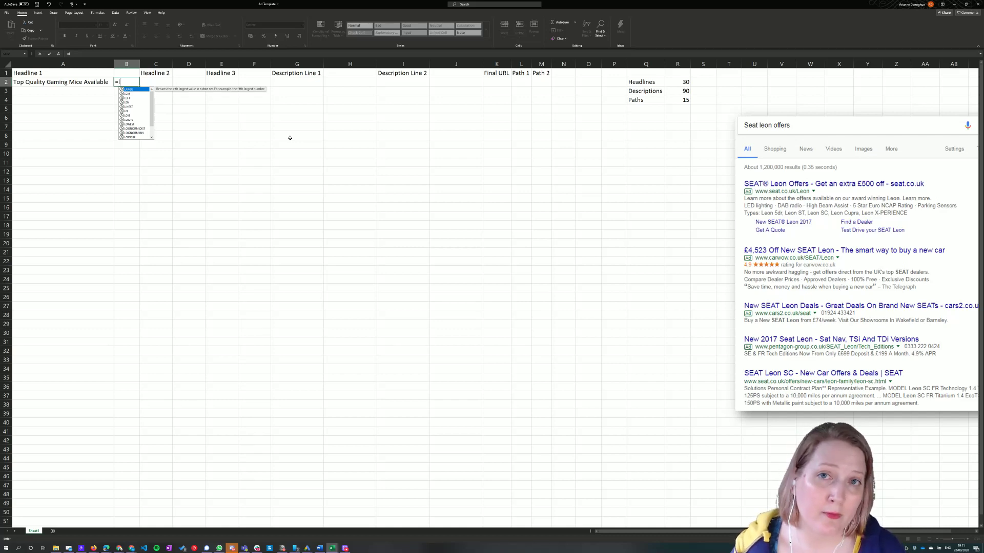
pyautogui.press('Down')
pyautogui.press('Down')
pyautogui.press('Down')
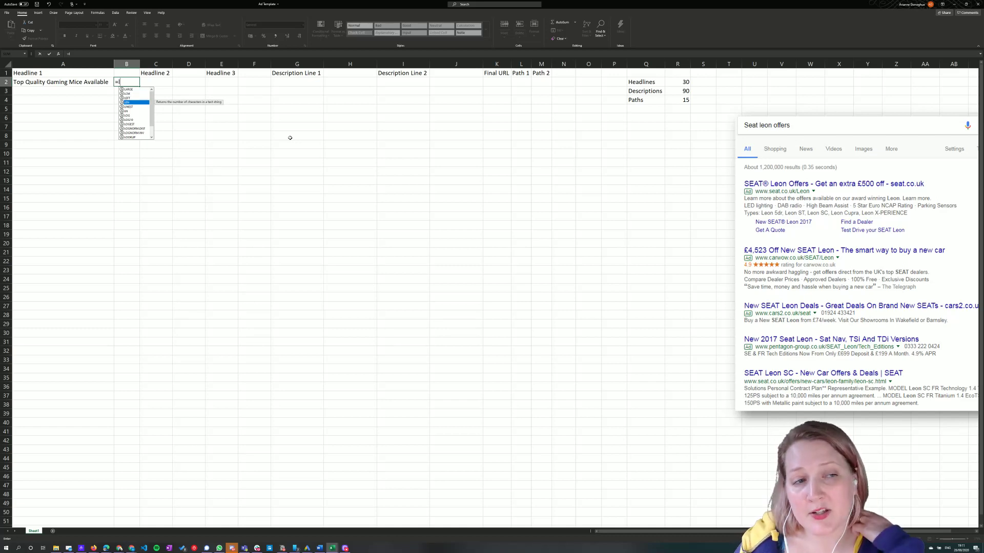
pyautogui.press('Tab')
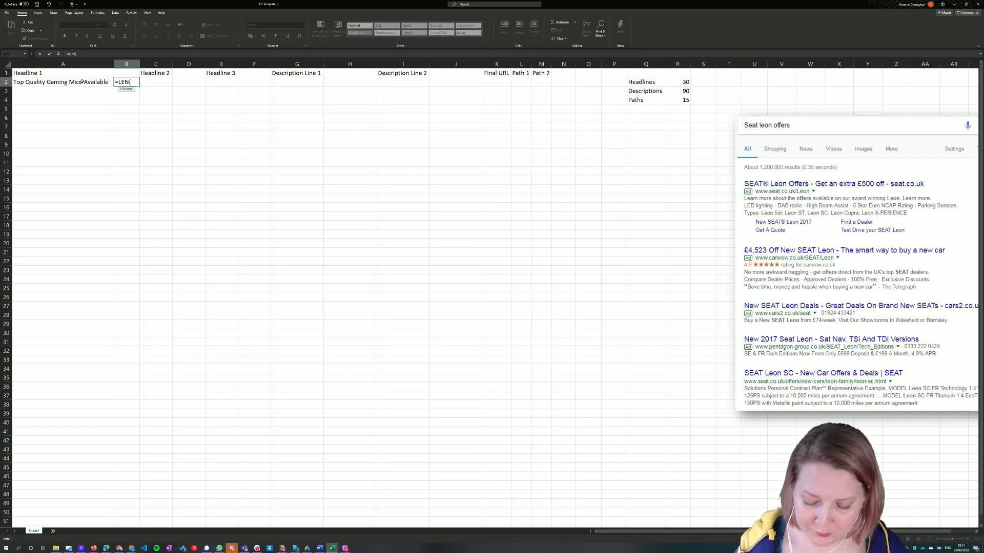
pyautogui.click(82, 81)
pyautogui.write(')')
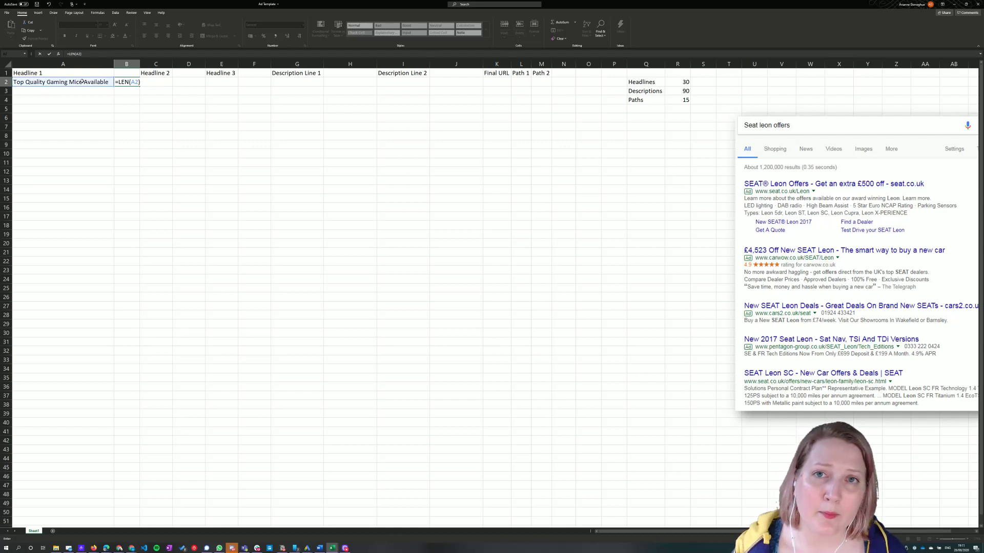
pyautogui.press('Return')
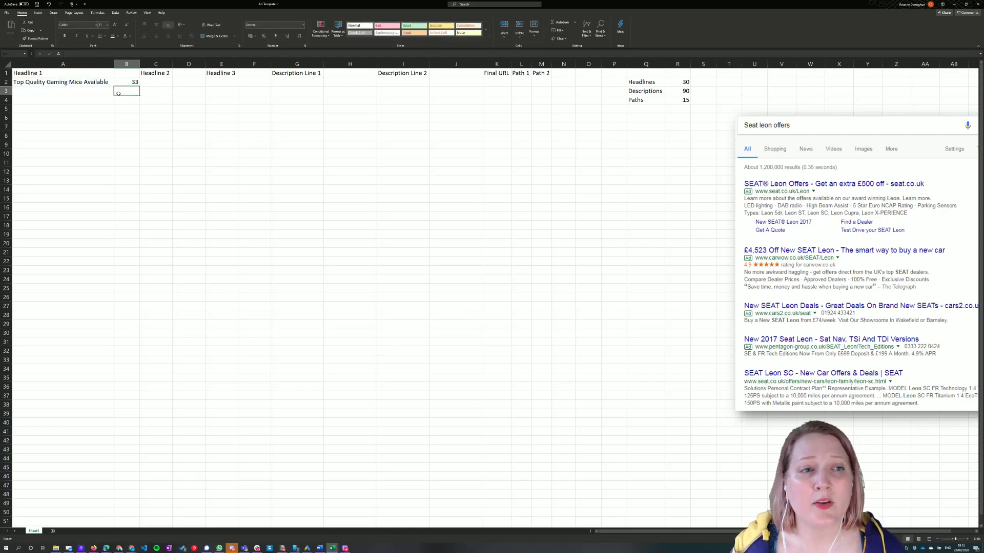
# Step: Check the 30/90/15 limits, then cut 'Top ' so A2 reads 'Quality Gaming Mice Available'
pyautogui.click(126, 83)
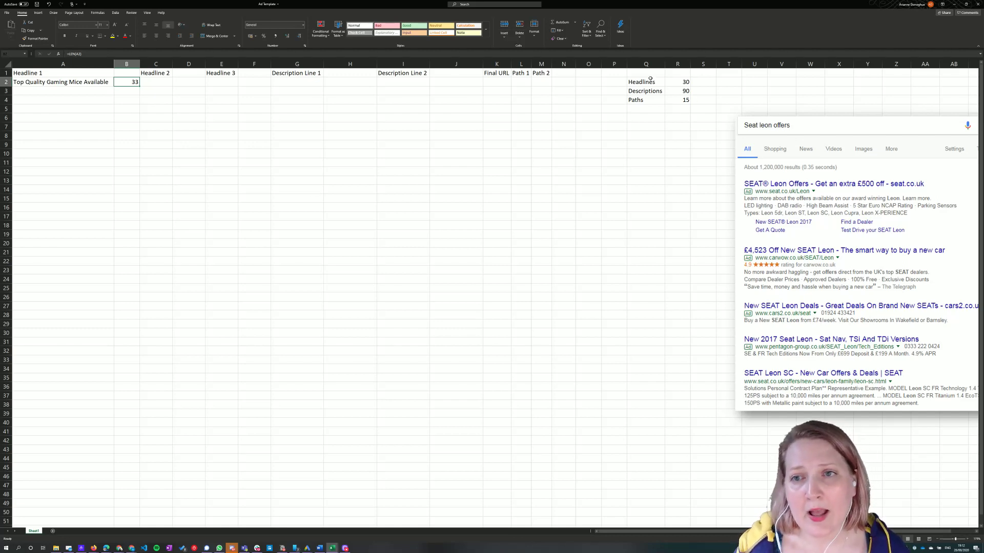
pyautogui.moveTo(644, 81); pyautogui.dragTo(681, 100)
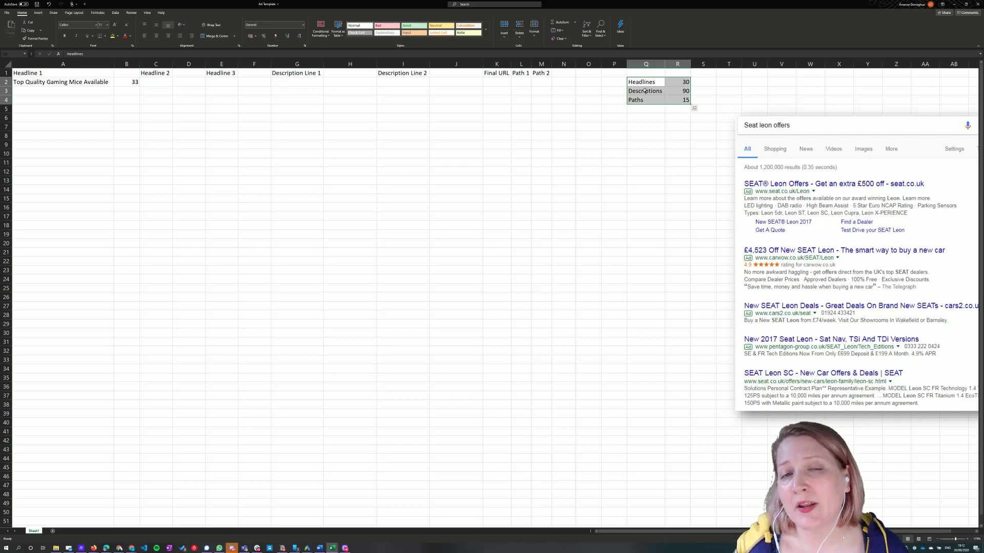
pyautogui.doubleClick(25, 82)
pyautogui.hotkey('shift', 'Home')
pyautogui.press('BackSpace')
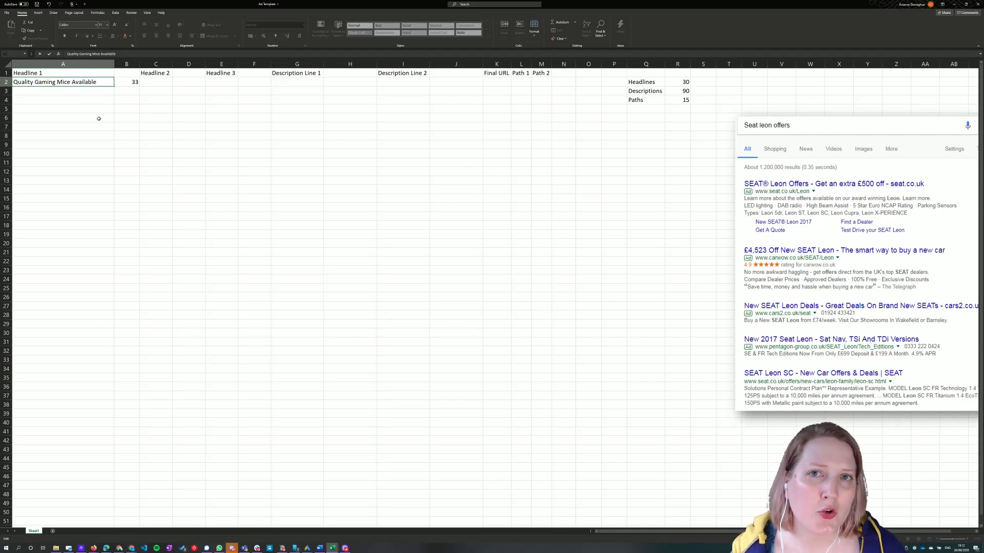
pyautogui.press('Return')
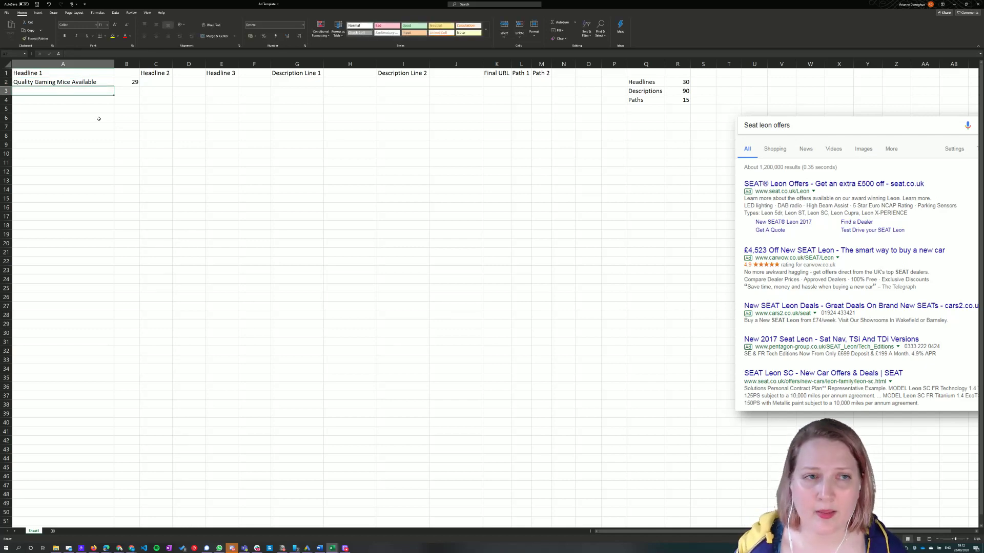
# Step: Type 'Order Before 3pm for Next Day Delivery!' in C2 and widen column C to fit
pyautogui.moveTo(172, 64); pyautogui.dragTo(210, 64)
pyautogui.click(182, 82)
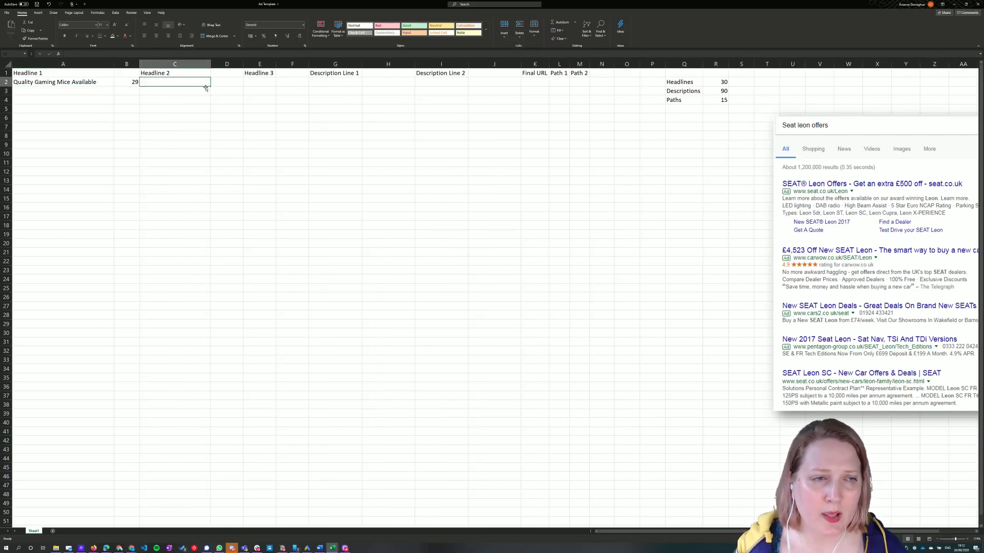
pyautogui.write('Order Before')
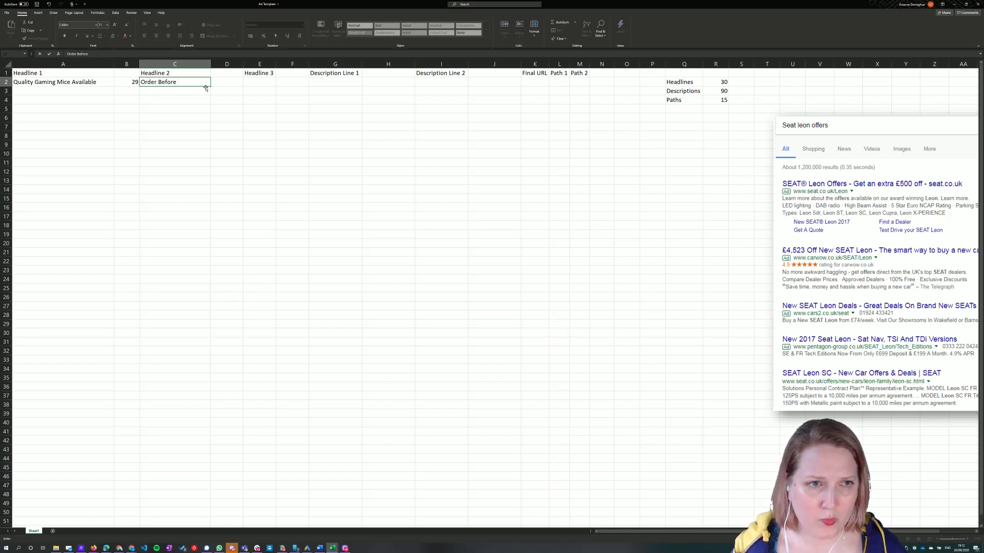
pyautogui.write(' 3pm')
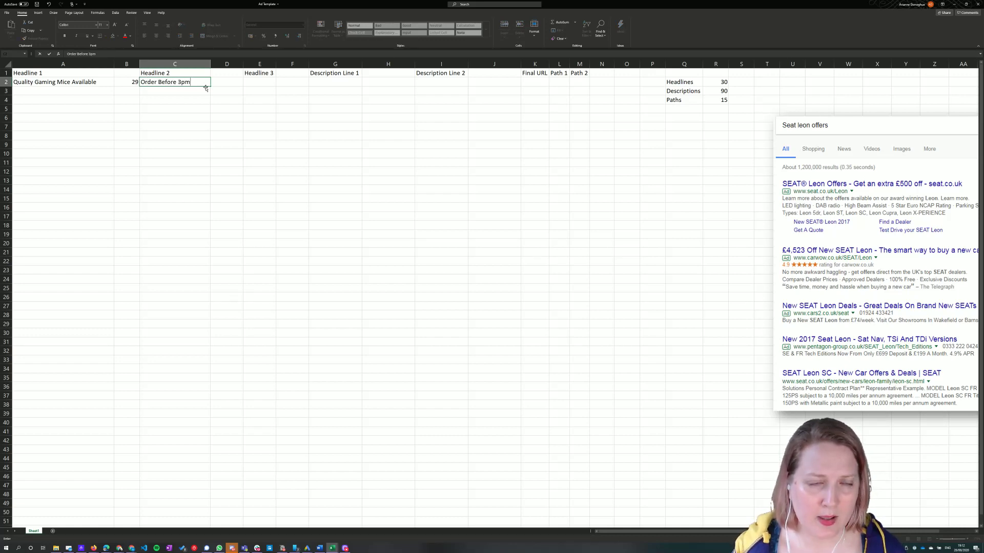
pyautogui.write(' for Next Day Delvi')
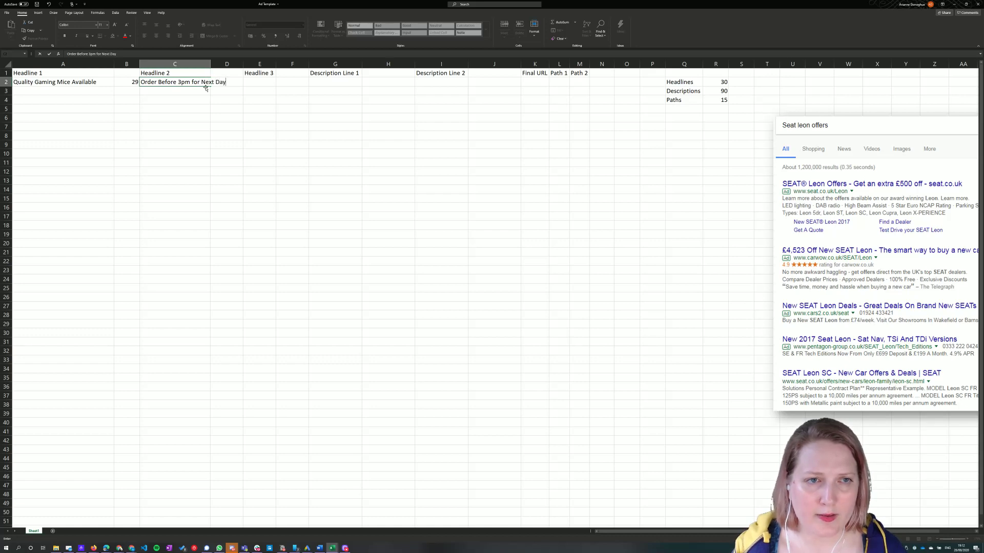
pyautogui.press('BackSpace')
pyautogui.press('BackSpace')
pyautogui.write('ivery!')
pyautogui.press('Return')
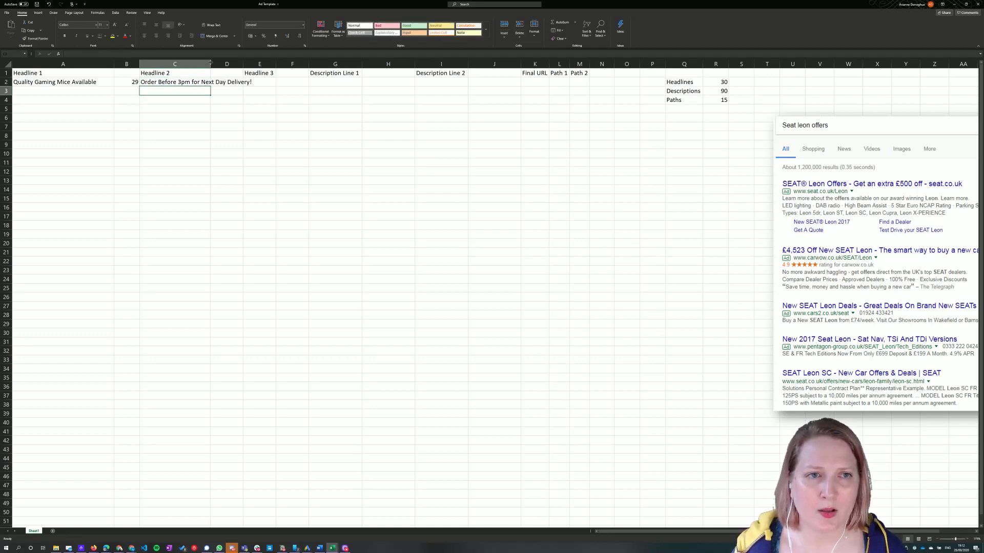
pyautogui.moveTo(210, 62); pyautogui.dragTo(256, 62)
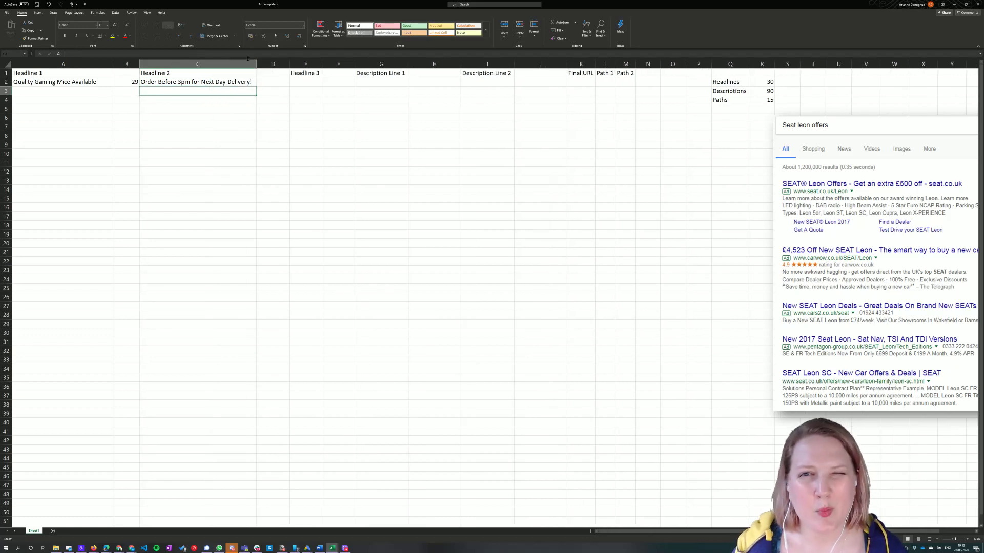
# Step: Copy B2's LEN formula into D2 and repoint it to =LEN(C2), showing 39
pyautogui.click(128, 82)
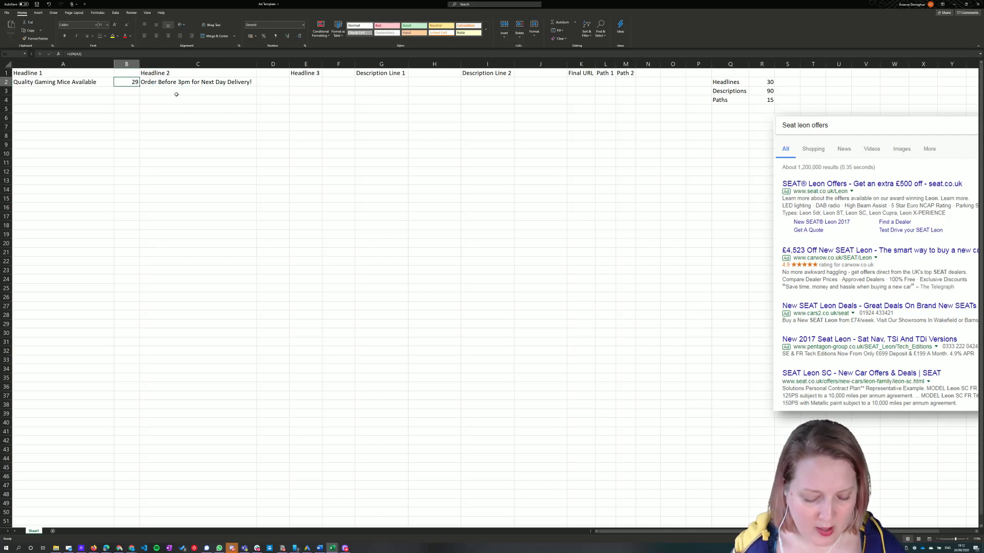
pyautogui.hotkey('ctrl', 'c')
pyautogui.click(277, 83)
pyautogui.hotkey('ctrl', 'v')
pyautogui.hotkey('ctrl', 'v')
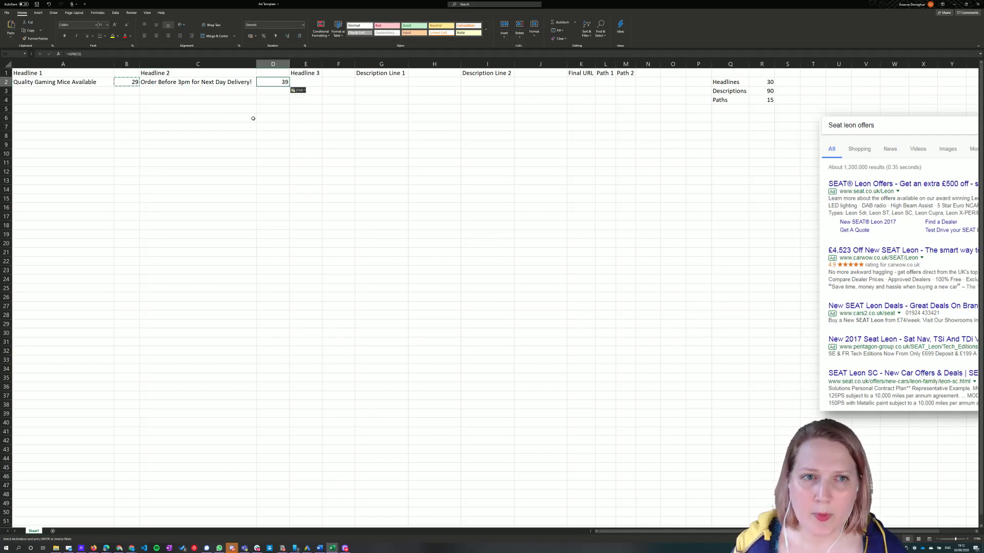
pyautogui.doubleClick(272, 81)
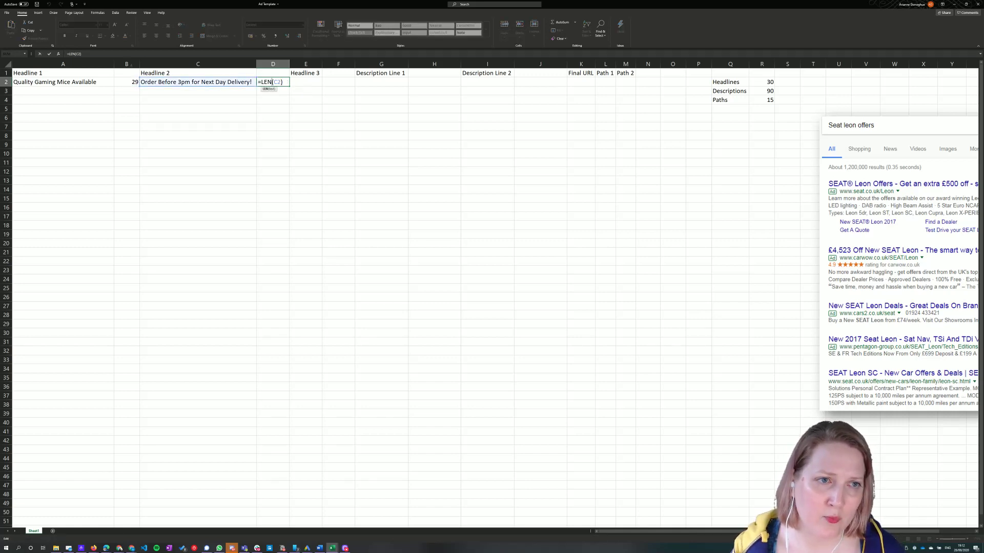
pyautogui.click(197, 109)
pyautogui.click(391, 118)
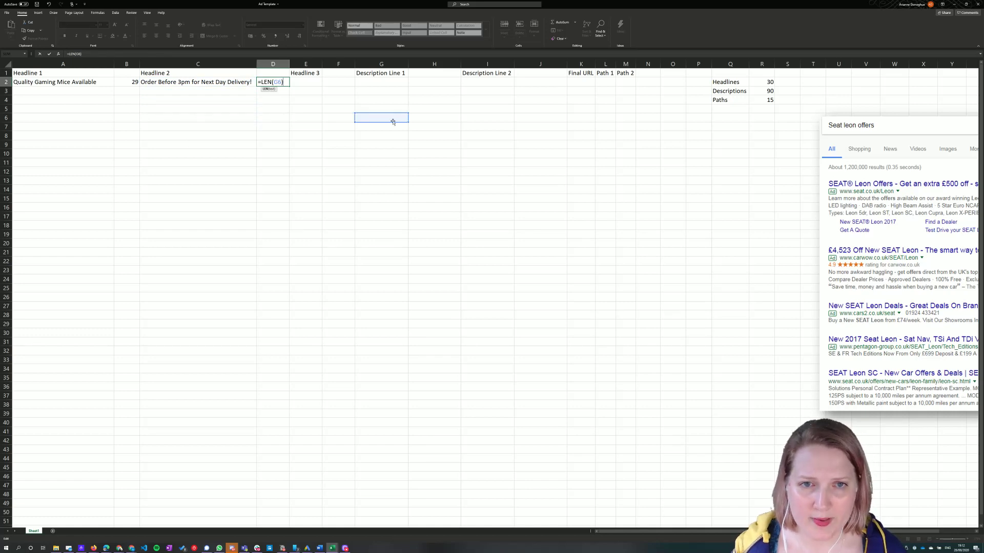
pyautogui.click(276, 100)
pyautogui.click(240, 83)
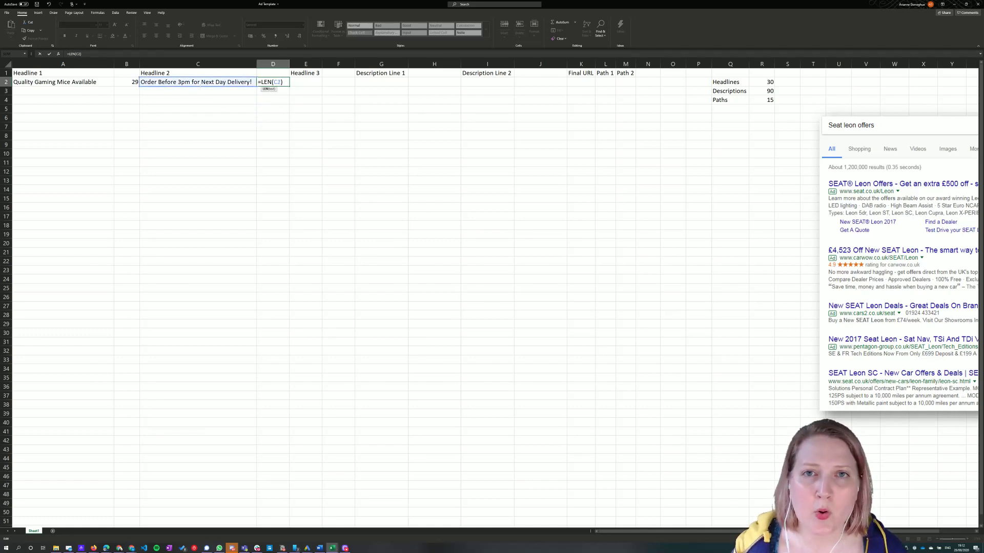
pyautogui.press('Return')
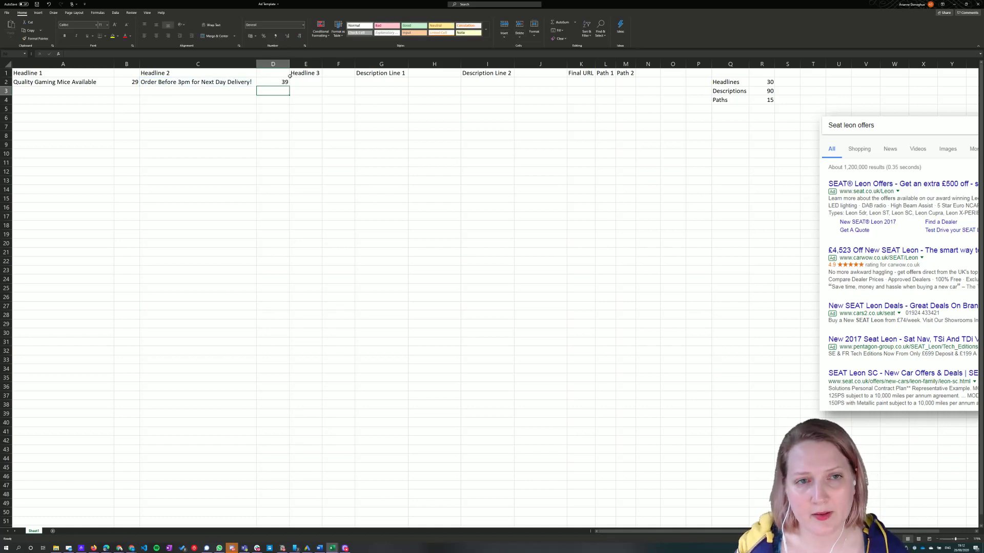
pyautogui.press('Up')
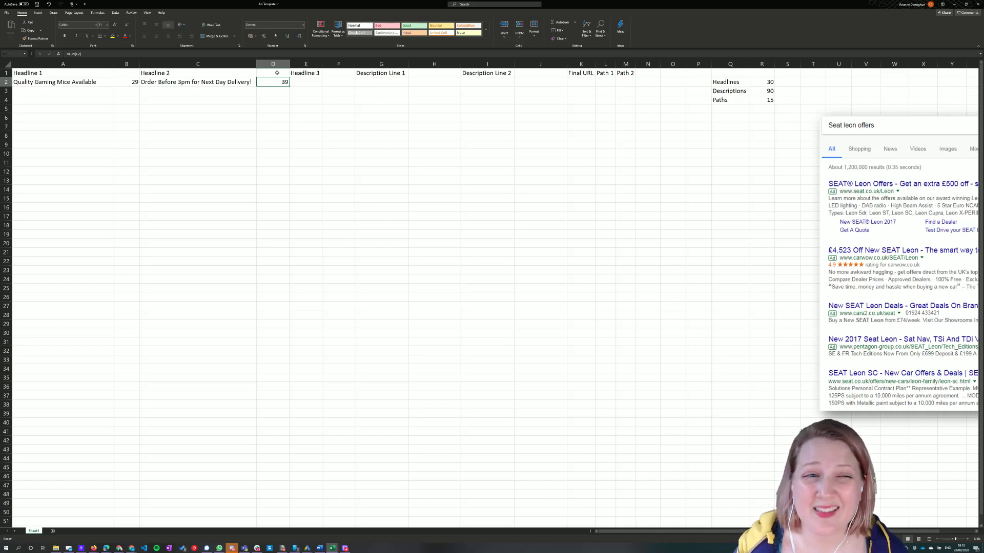
# Step: Move the delivery text from C2 into G2 and autofit column G
pyautogui.click(234, 82)
pyautogui.hotkey('ctrl', 'c')
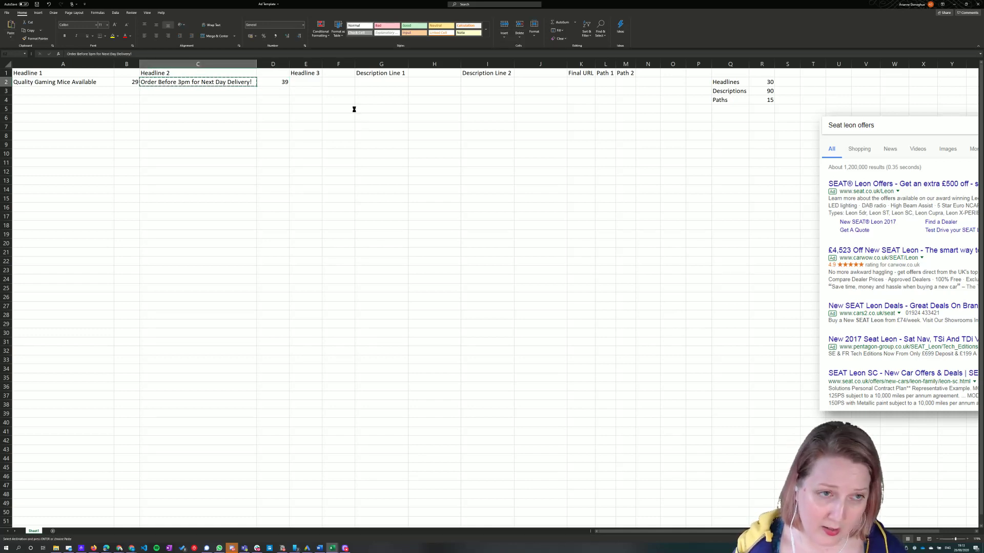
pyautogui.click(392, 83)
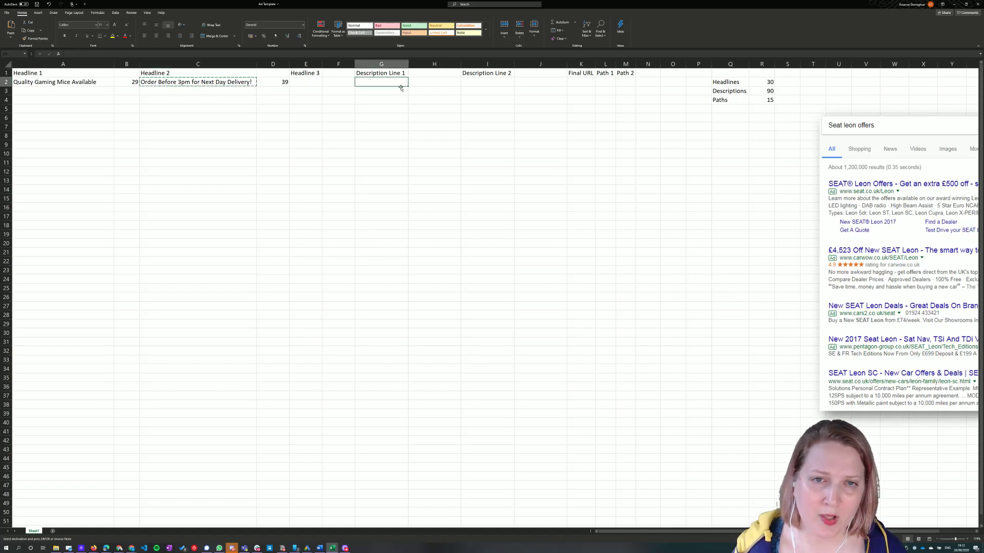
pyautogui.hotkey('ctrl', 'v')
pyautogui.doubleClick(406, 64)
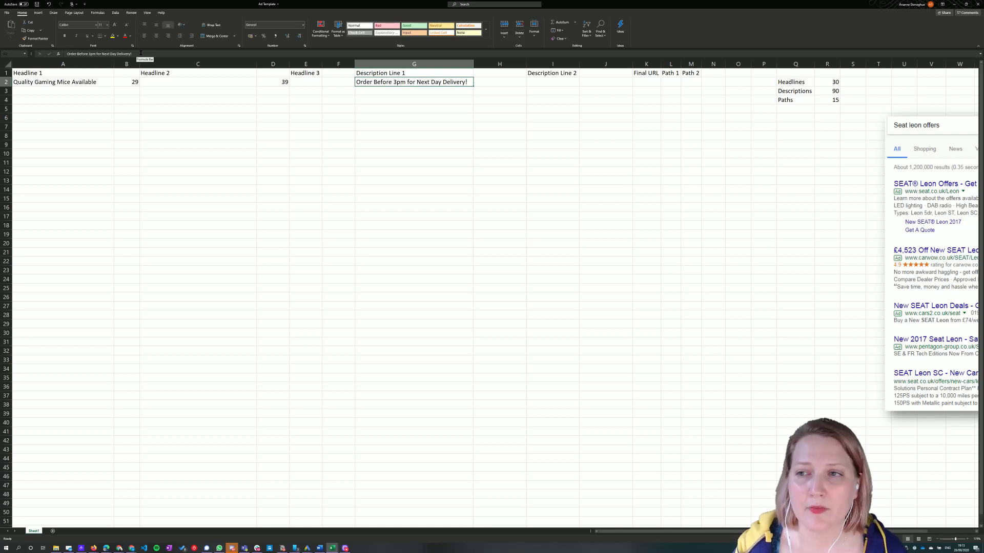
# Step: Append 'Shop Online With Confidence.' to the description in G2
pyautogui.click(141, 53)
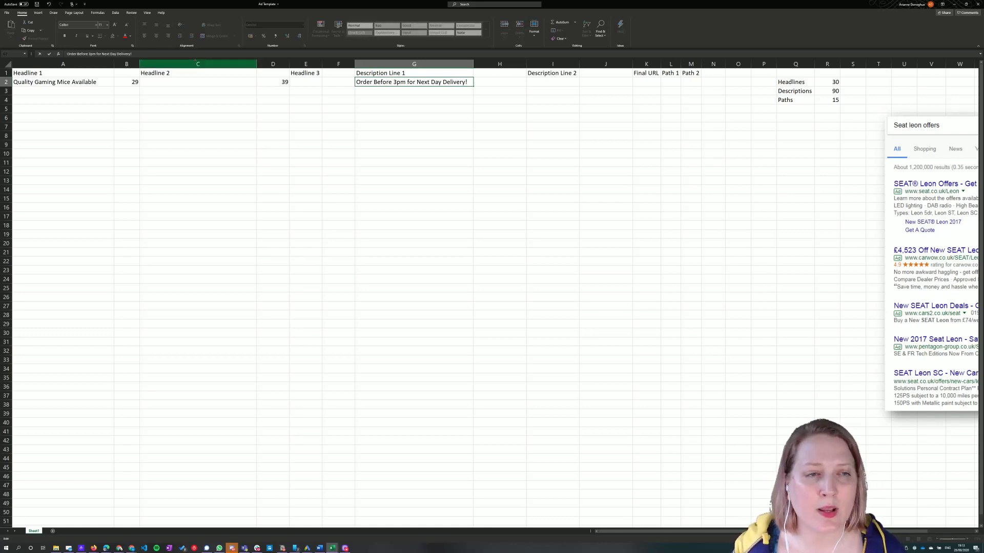
pyautogui.write('Shop Online With Conf')
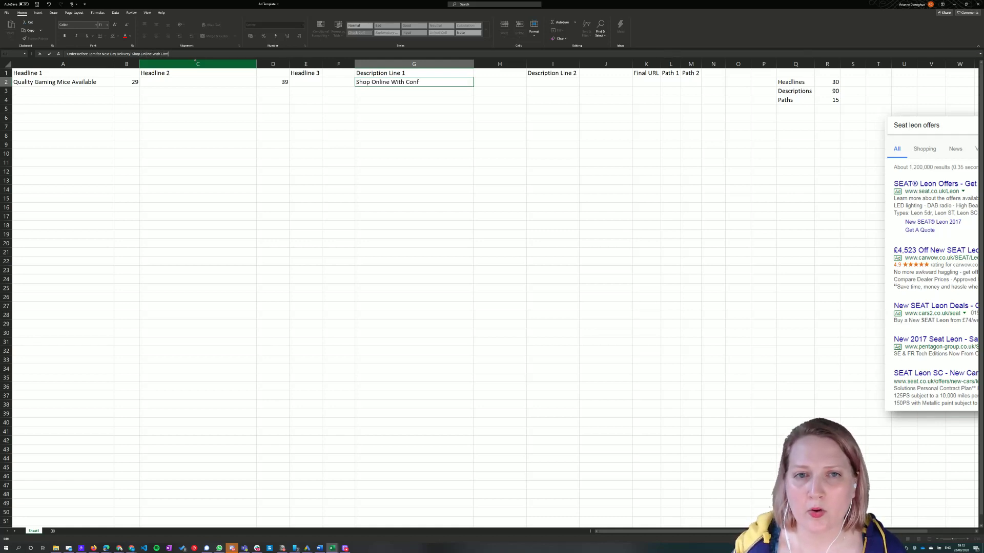
pyautogui.write('idence.')
pyautogui.press('Return')
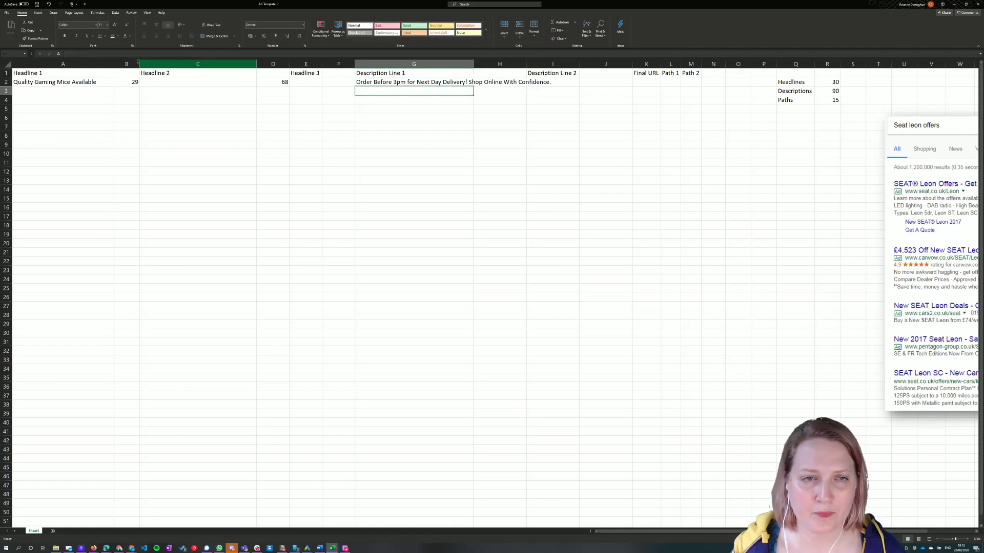
# Step: Check D2's updated count of 68 and clear a stray entry typed into H2
pyautogui.click(273, 83)
pyautogui.click(500, 83)
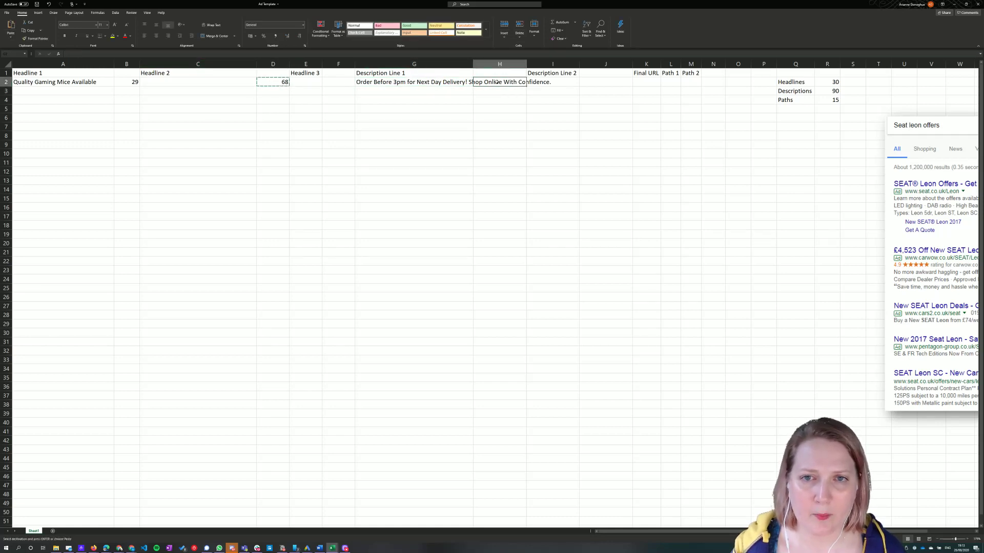
pyautogui.write('v')
pyautogui.press('BackSpace')
pyautogui.click(495, 117)
pyautogui.press('Up')
pyautogui.press('Up')
pyautogui.press('Up')
pyautogui.press('Up')
# Step: Paste D2's count formula into H2, repointed as =LEN(G2) showing 68, and widen column G
pyautogui.click(275, 82)
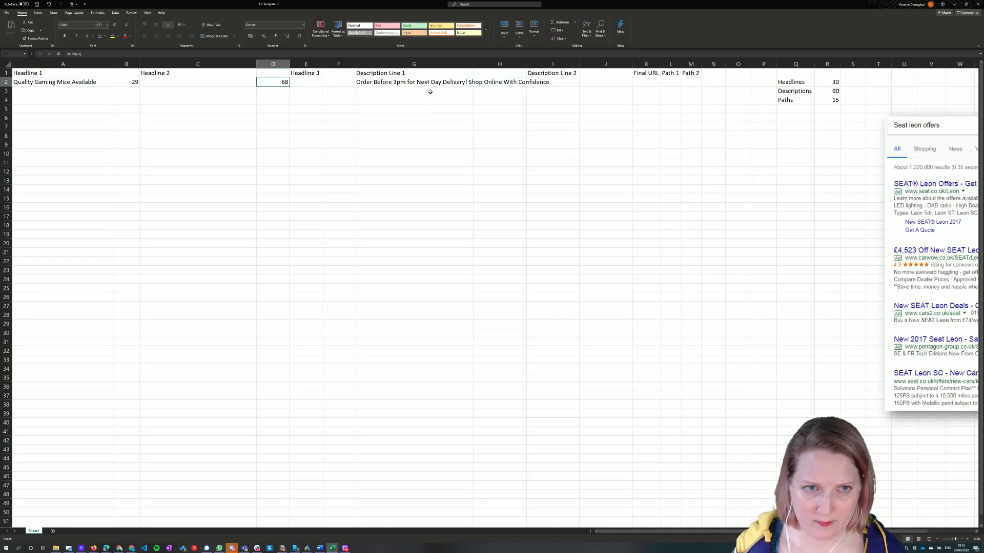
pyautogui.hotkey('ctrl', 'c')
pyautogui.click(503, 84)
pyautogui.hotkey('ctrl', 'v')
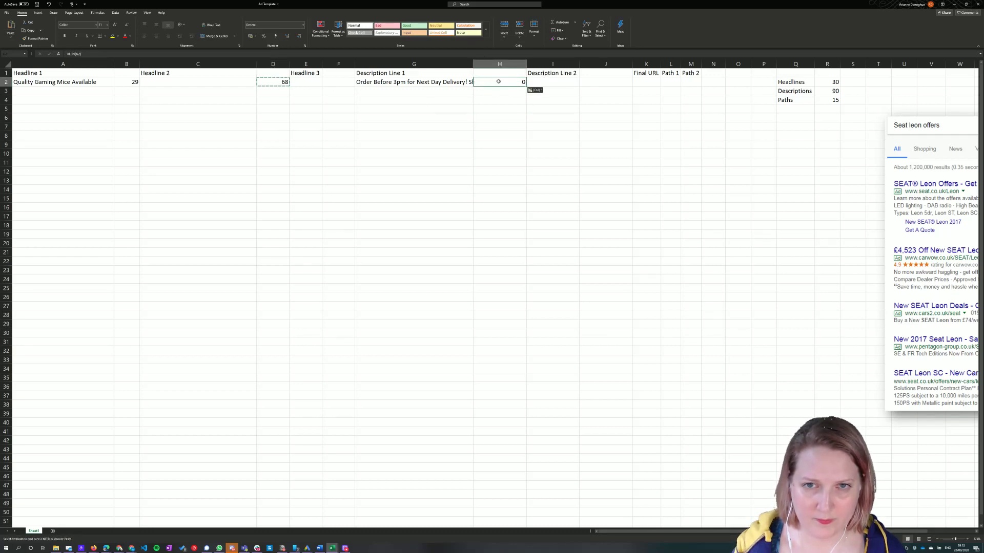
pyautogui.press('F2')
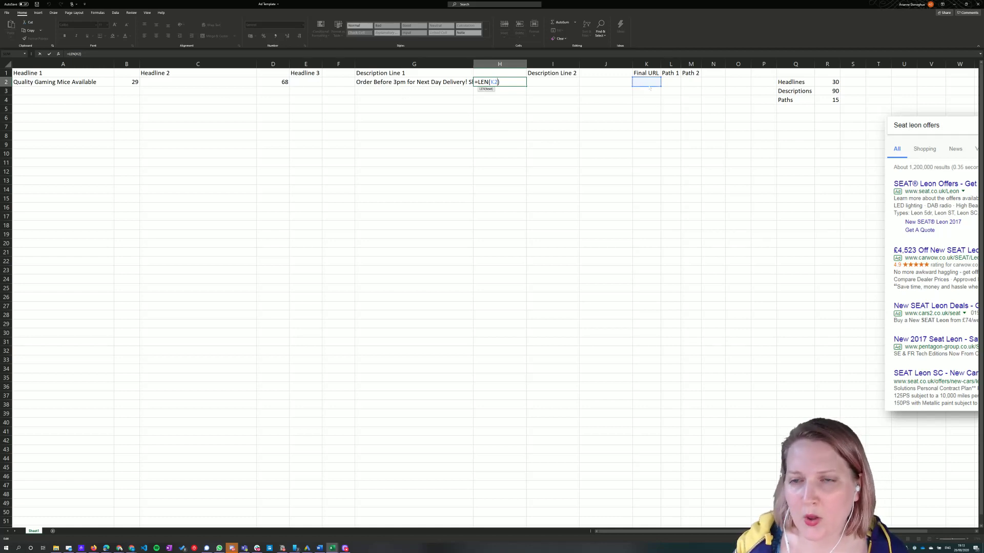
pyautogui.click(600, 100)
pyautogui.click(413, 81)
pyautogui.press('Return')
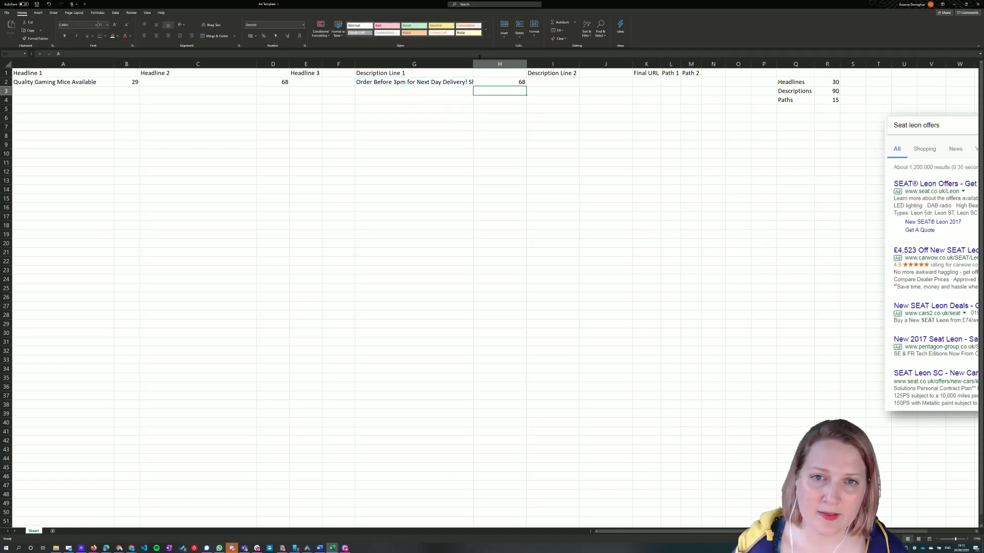
pyautogui.moveTo(473, 64); pyautogui.dragTo(562, 64)
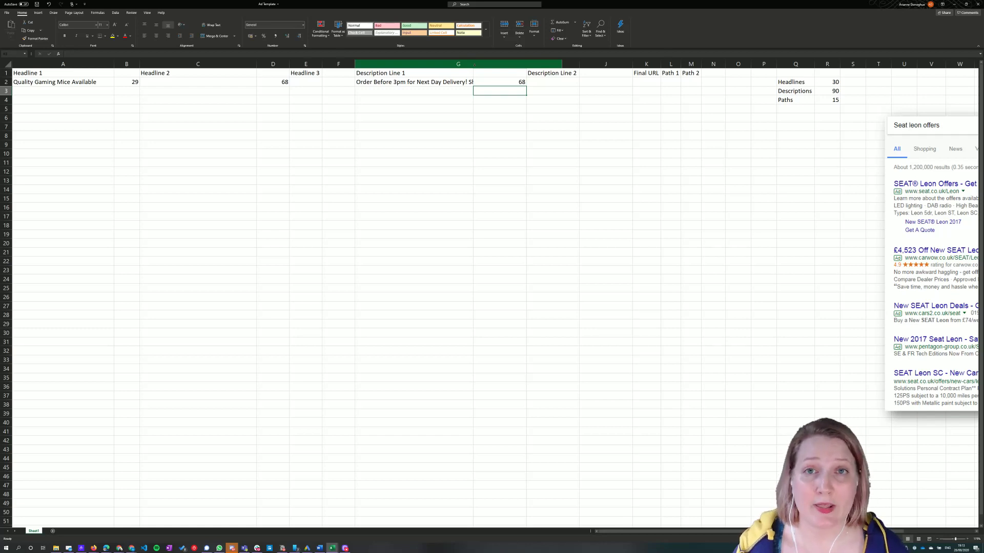
# Step: Enter the headline 'Buy Your Gaming Mouse Here' in A3
pyautogui.click(60, 91)
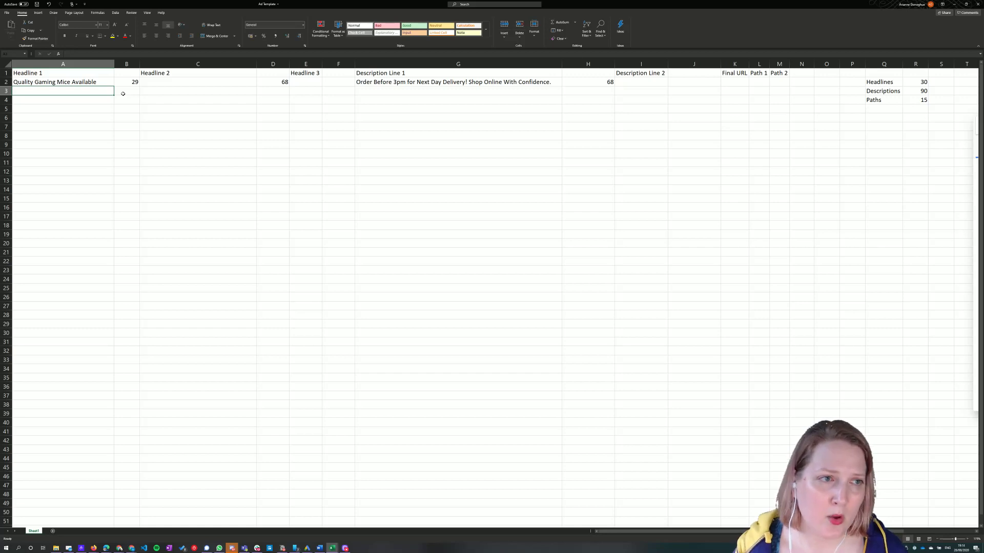
pyautogui.write('Buy')
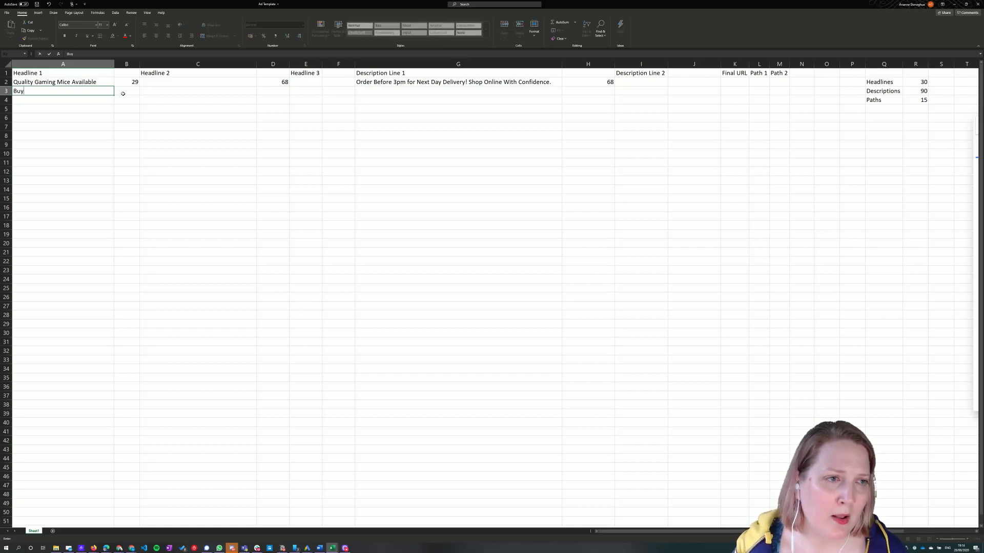
pyautogui.write(' Your Gaming Mice')
pyautogui.press('BackSpace')
pyautogui.press('BackSpace')
pyautogui.press('BackSpace')
pyautogui.press('BackSpace')
pyautogui.press('BackSpace')
pyautogui.write('Mouse ')
pyautogui.write('Here')
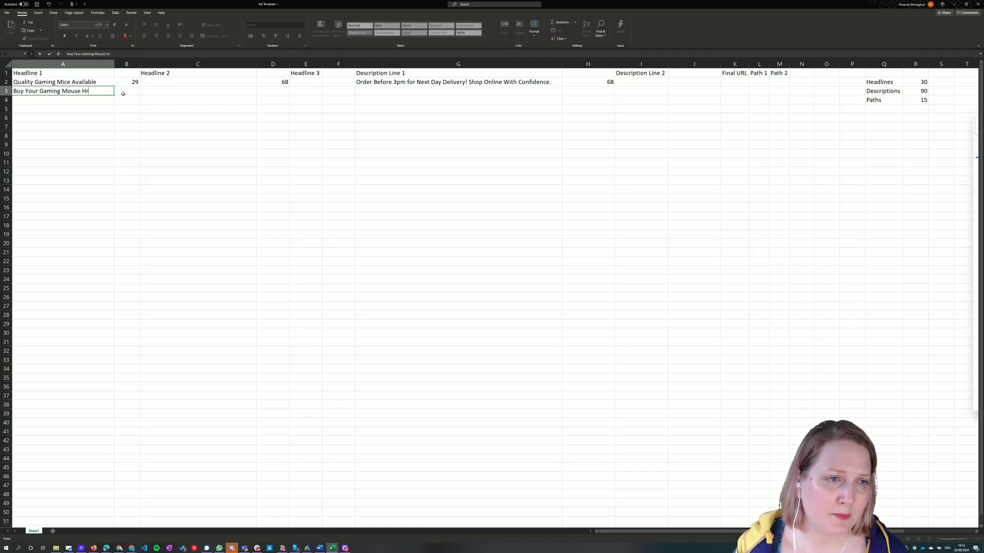
pyautogui.press('Return')
# Step: Enter the headline 'The UK's Best Gaming Mice' in A4
pyautogui.write('Ga')
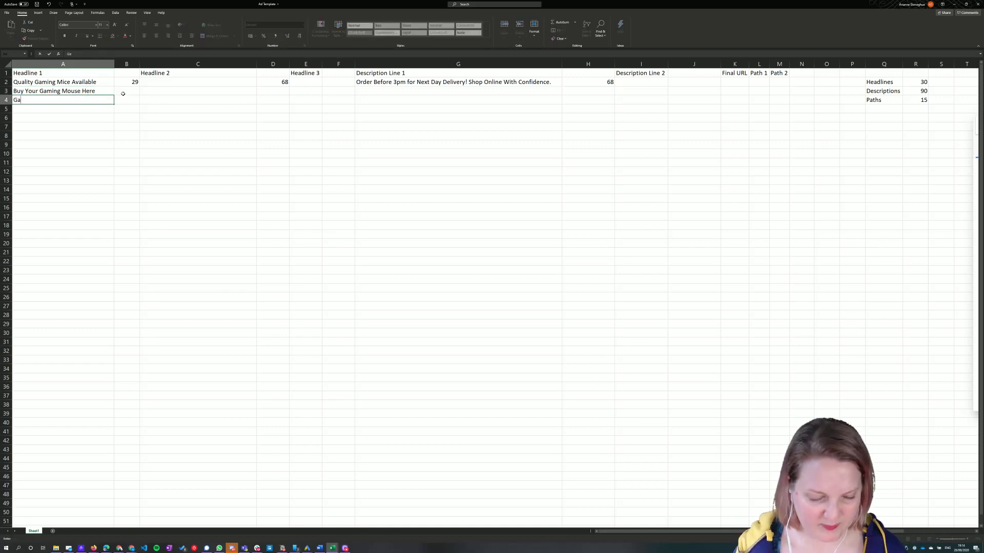
pyautogui.press('BackSpace')
pyautogui.press('BackSpace')
pyautogui.write("The Uk's")
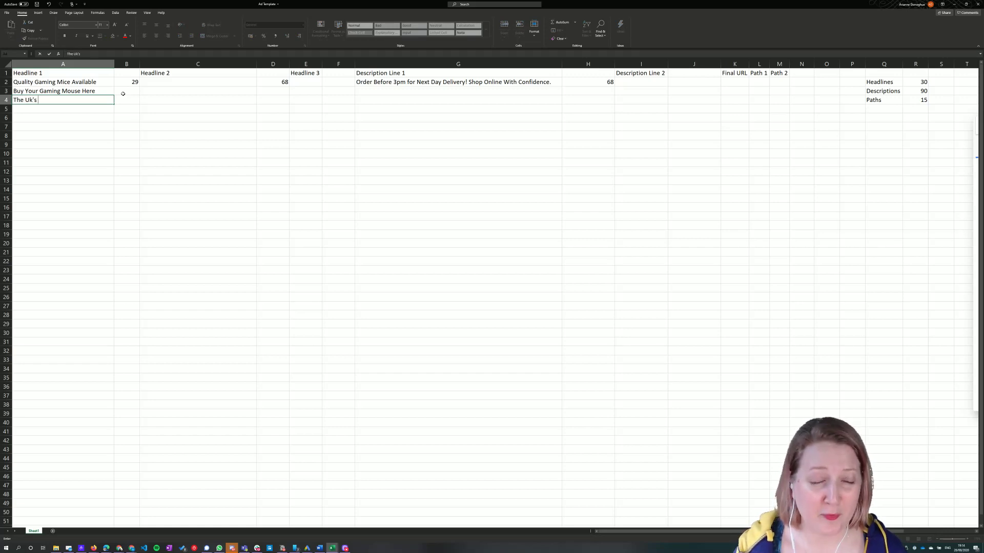
pyautogui.press('BackSpace')
pyautogui.press('BackSpace')
pyautogui.press('BackSpace')
pyautogui.write("K's Bes")
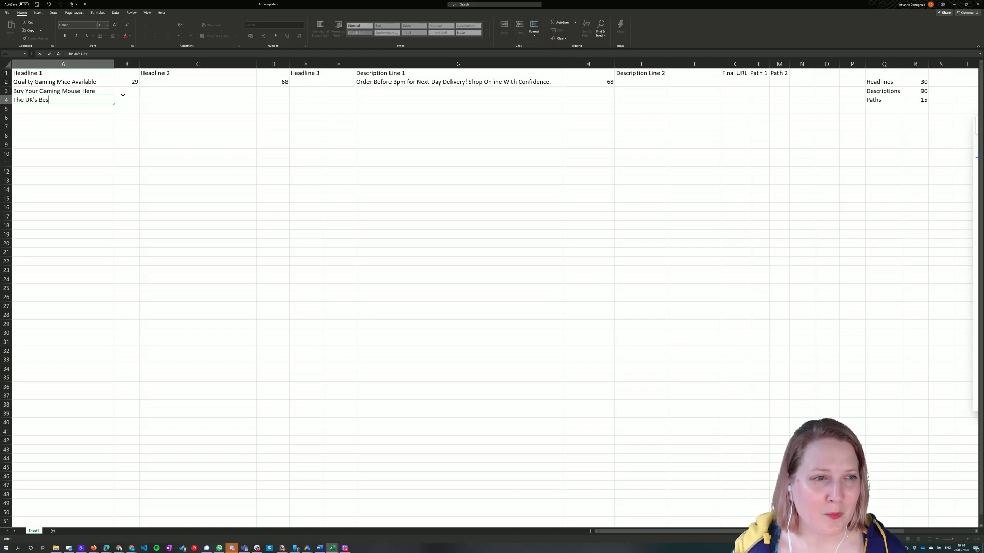
pyautogui.write('t Gaming Mice')
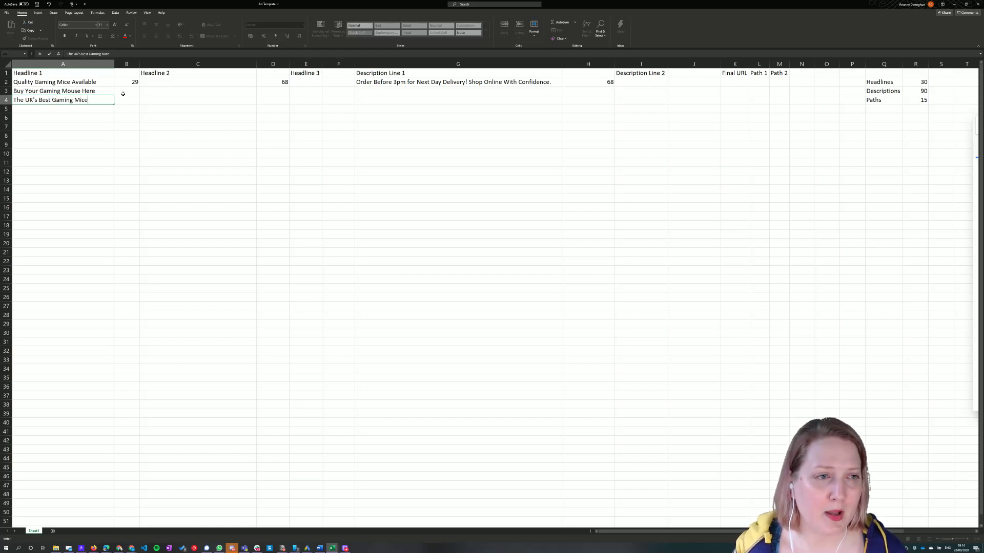
pyautogui.press('Return')
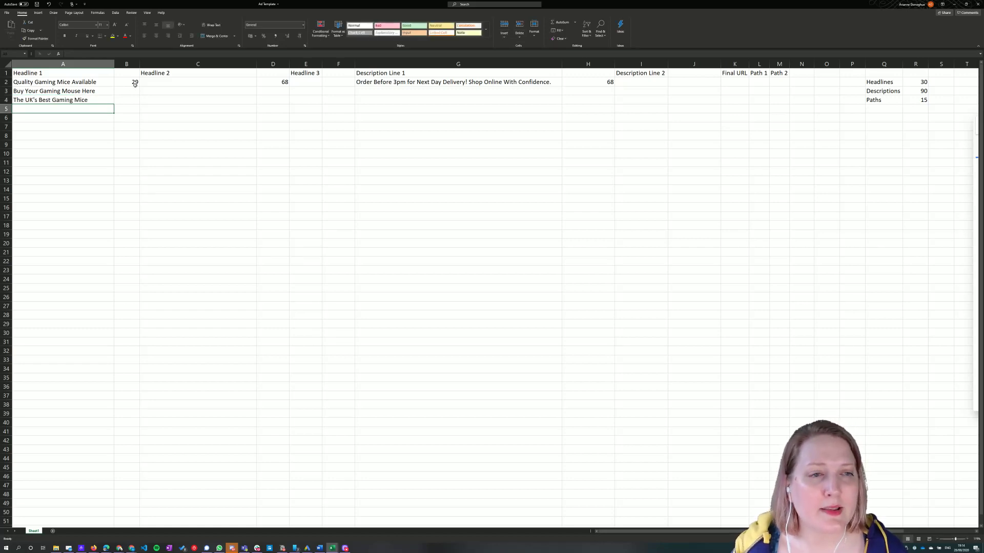
# Step: Fill B2's LEN formula down to B18 and inspect the copied formulas in B5 and B6
pyautogui.click(135, 82)
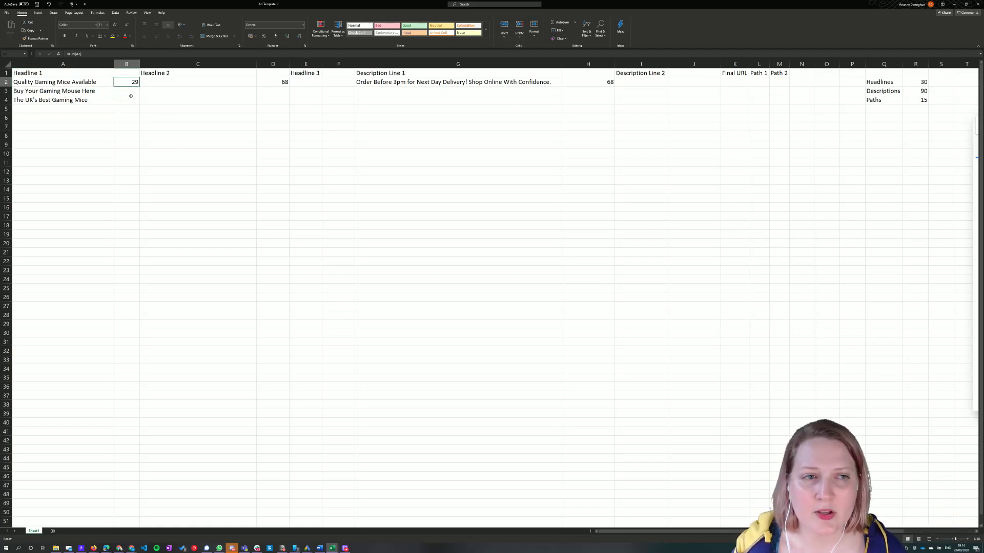
pyautogui.moveTo(140, 85); pyautogui.dragTo(135, 230)
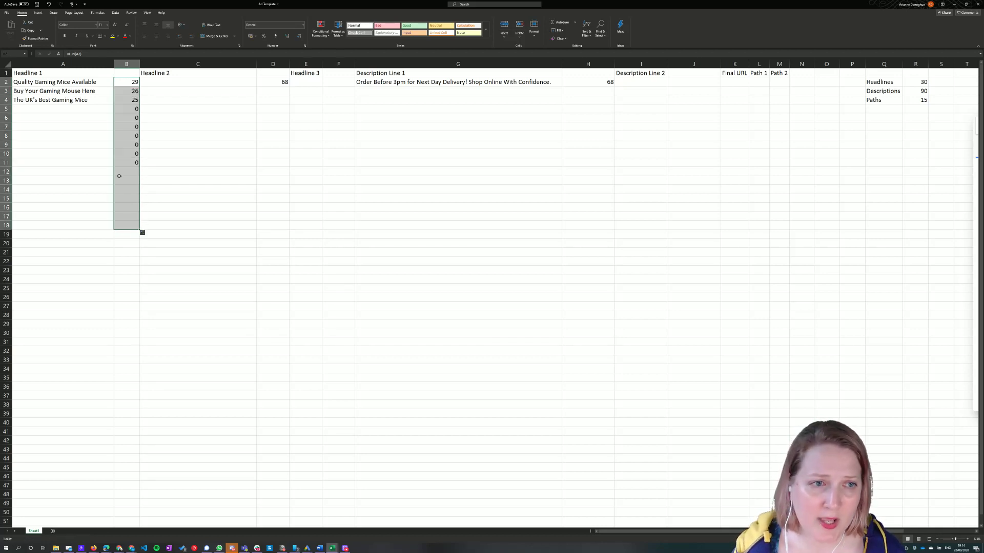
pyautogui.click(127, 110)
pyautogui.hscroll(2, 130, 107)
pyautogui.hscroll(-2, 133, 106)
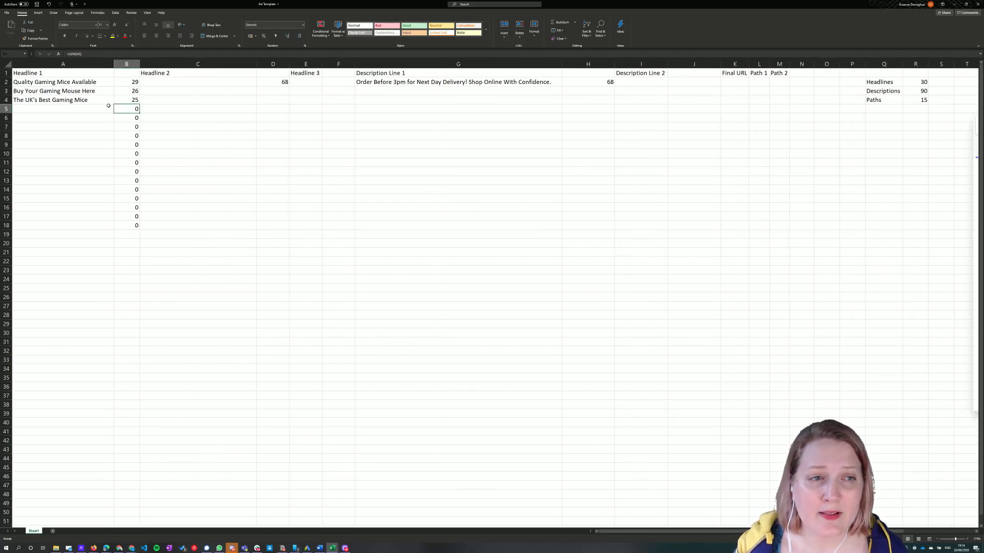
pyautogui.doubleClick(117, 117)
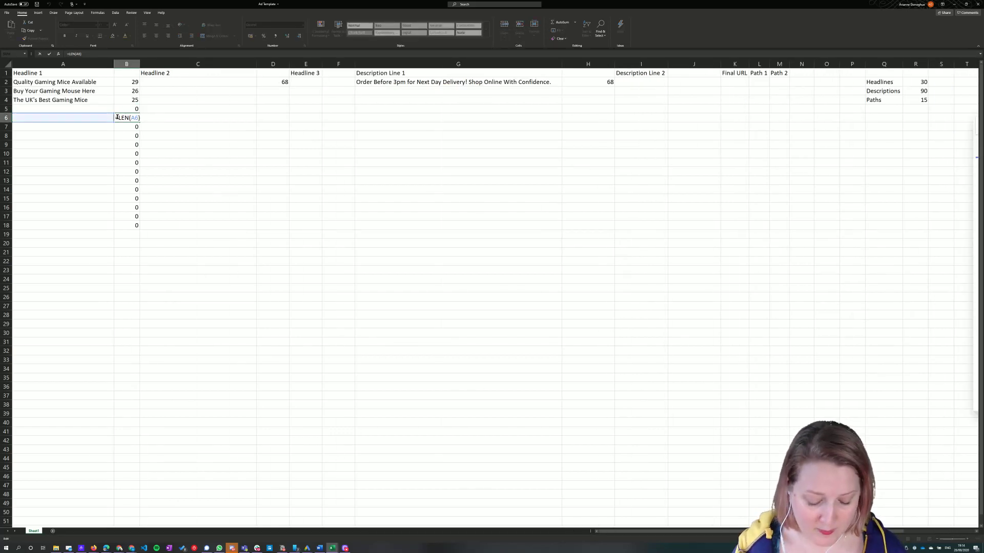
pyautogui.press('Escape')
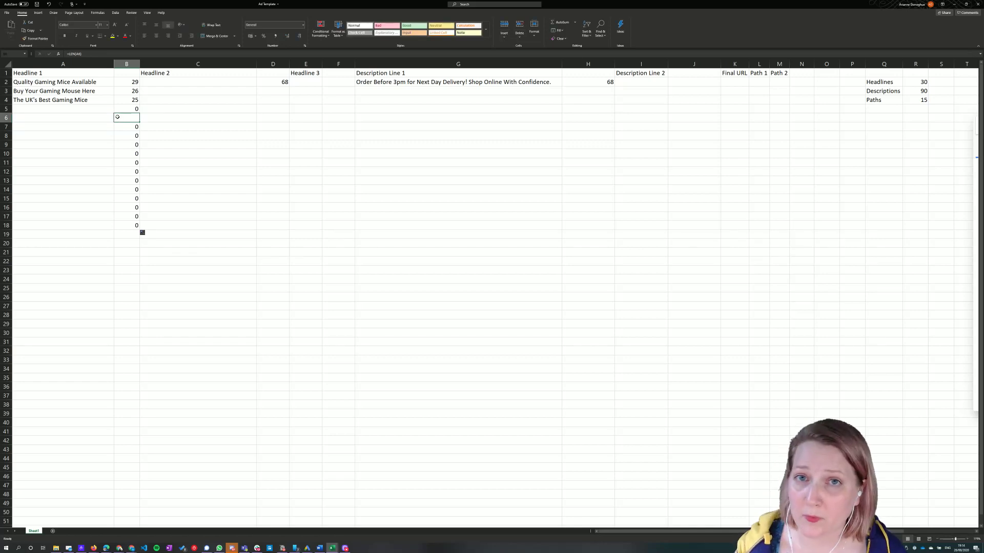